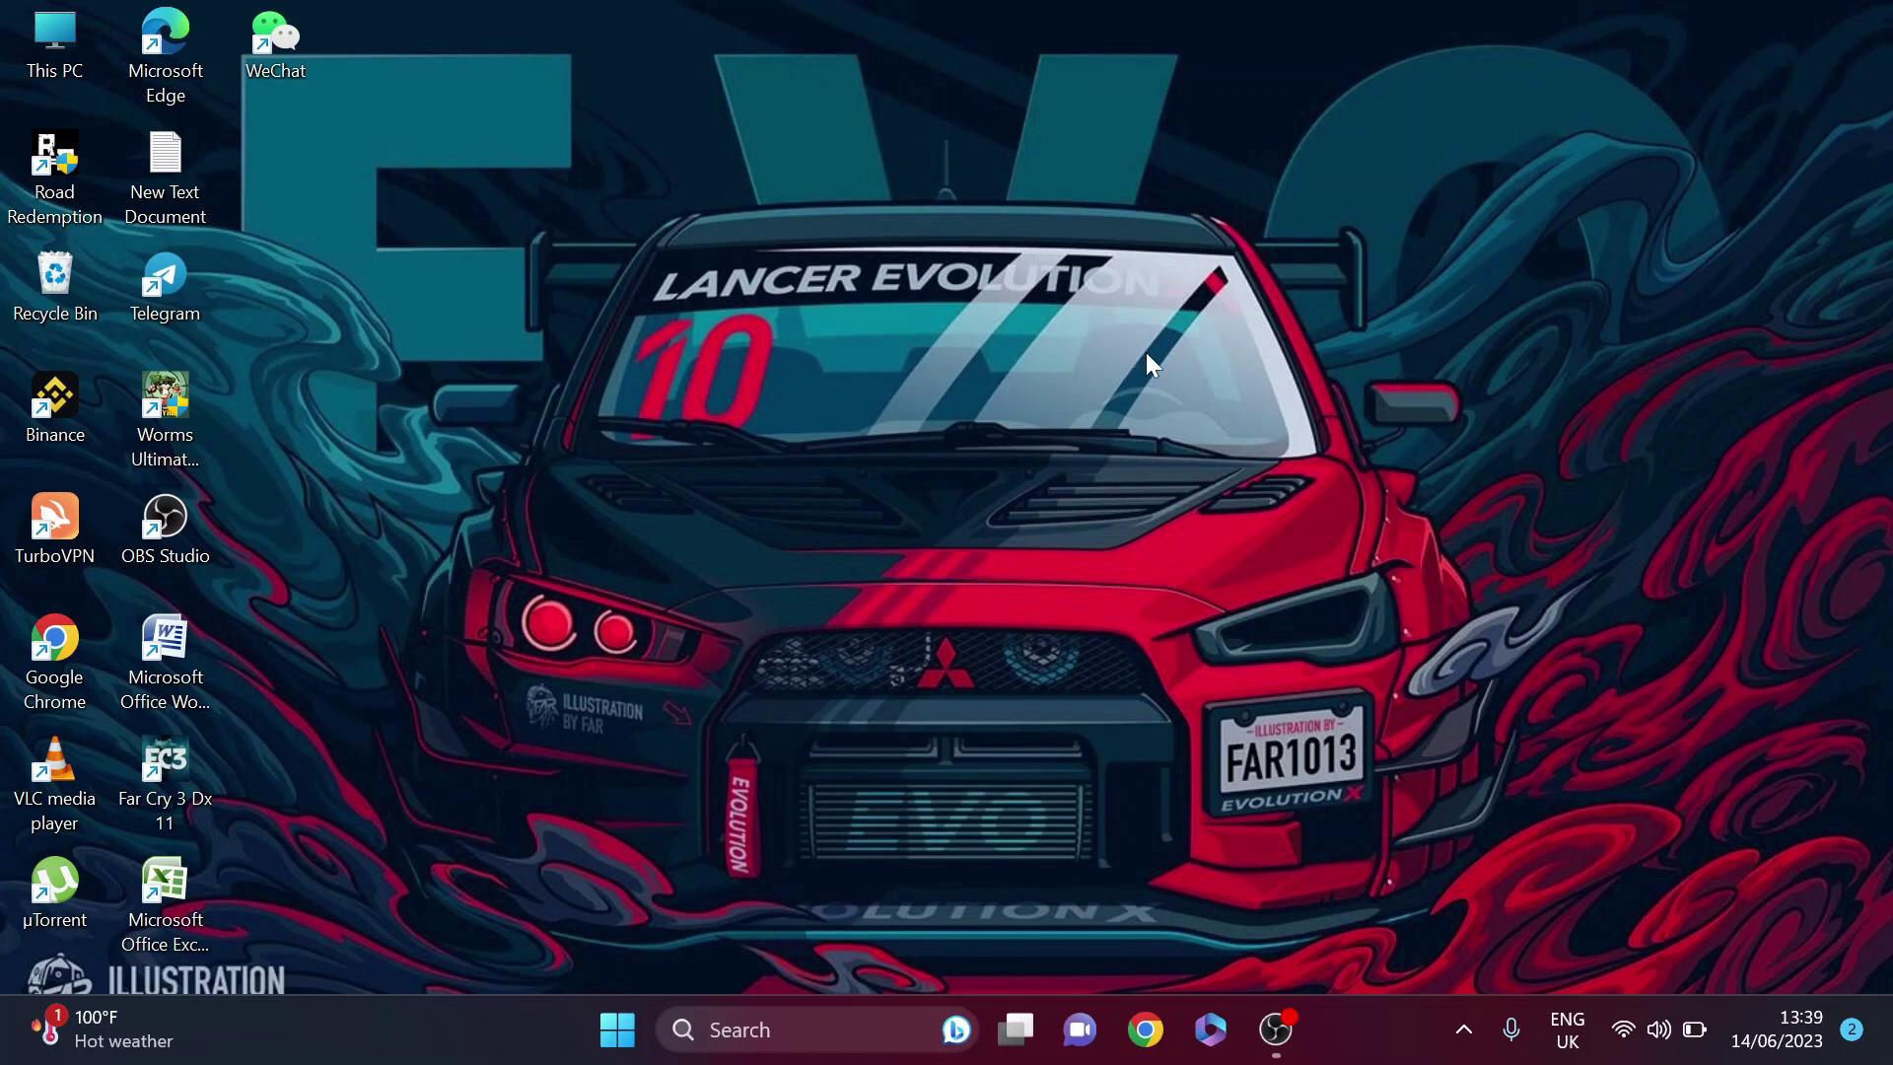
- Launch Microsoft Store from the Start menu's pinned apps
left_click(619, 1033)
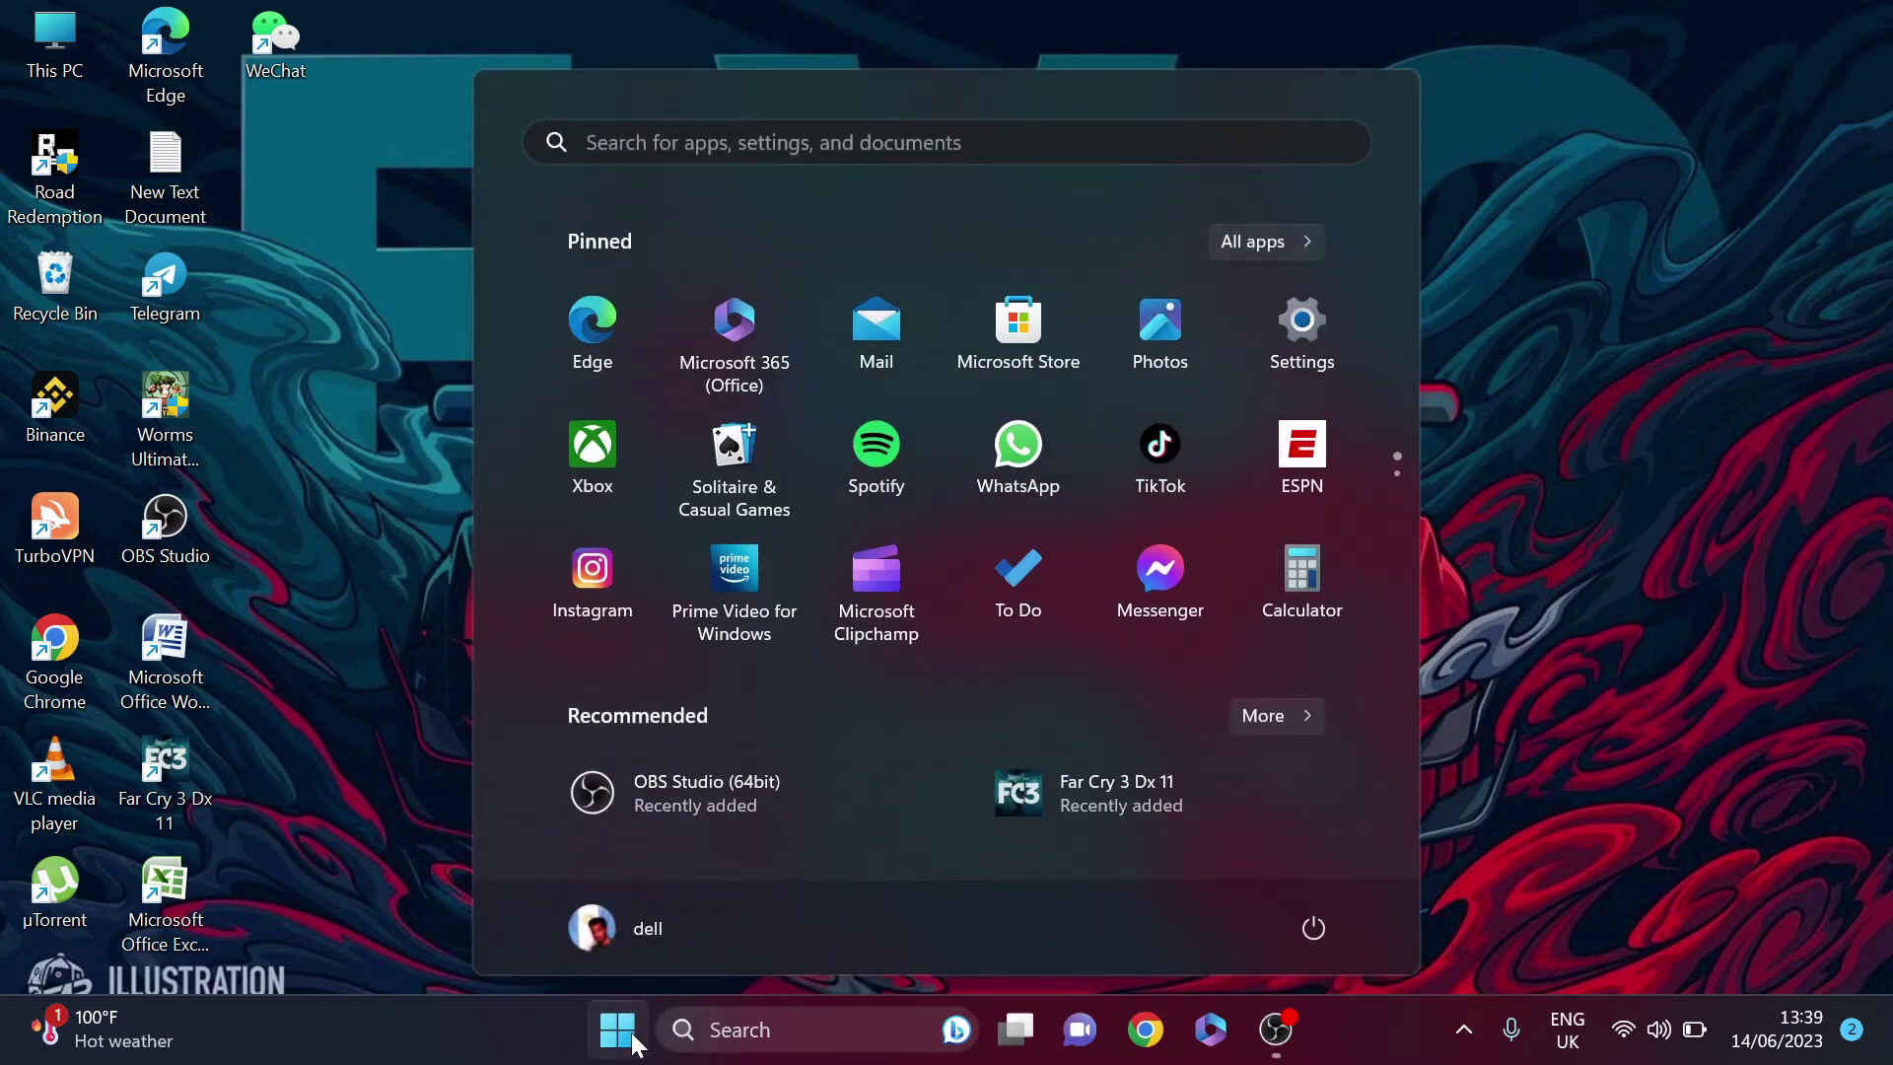
left_click(1026, 336)
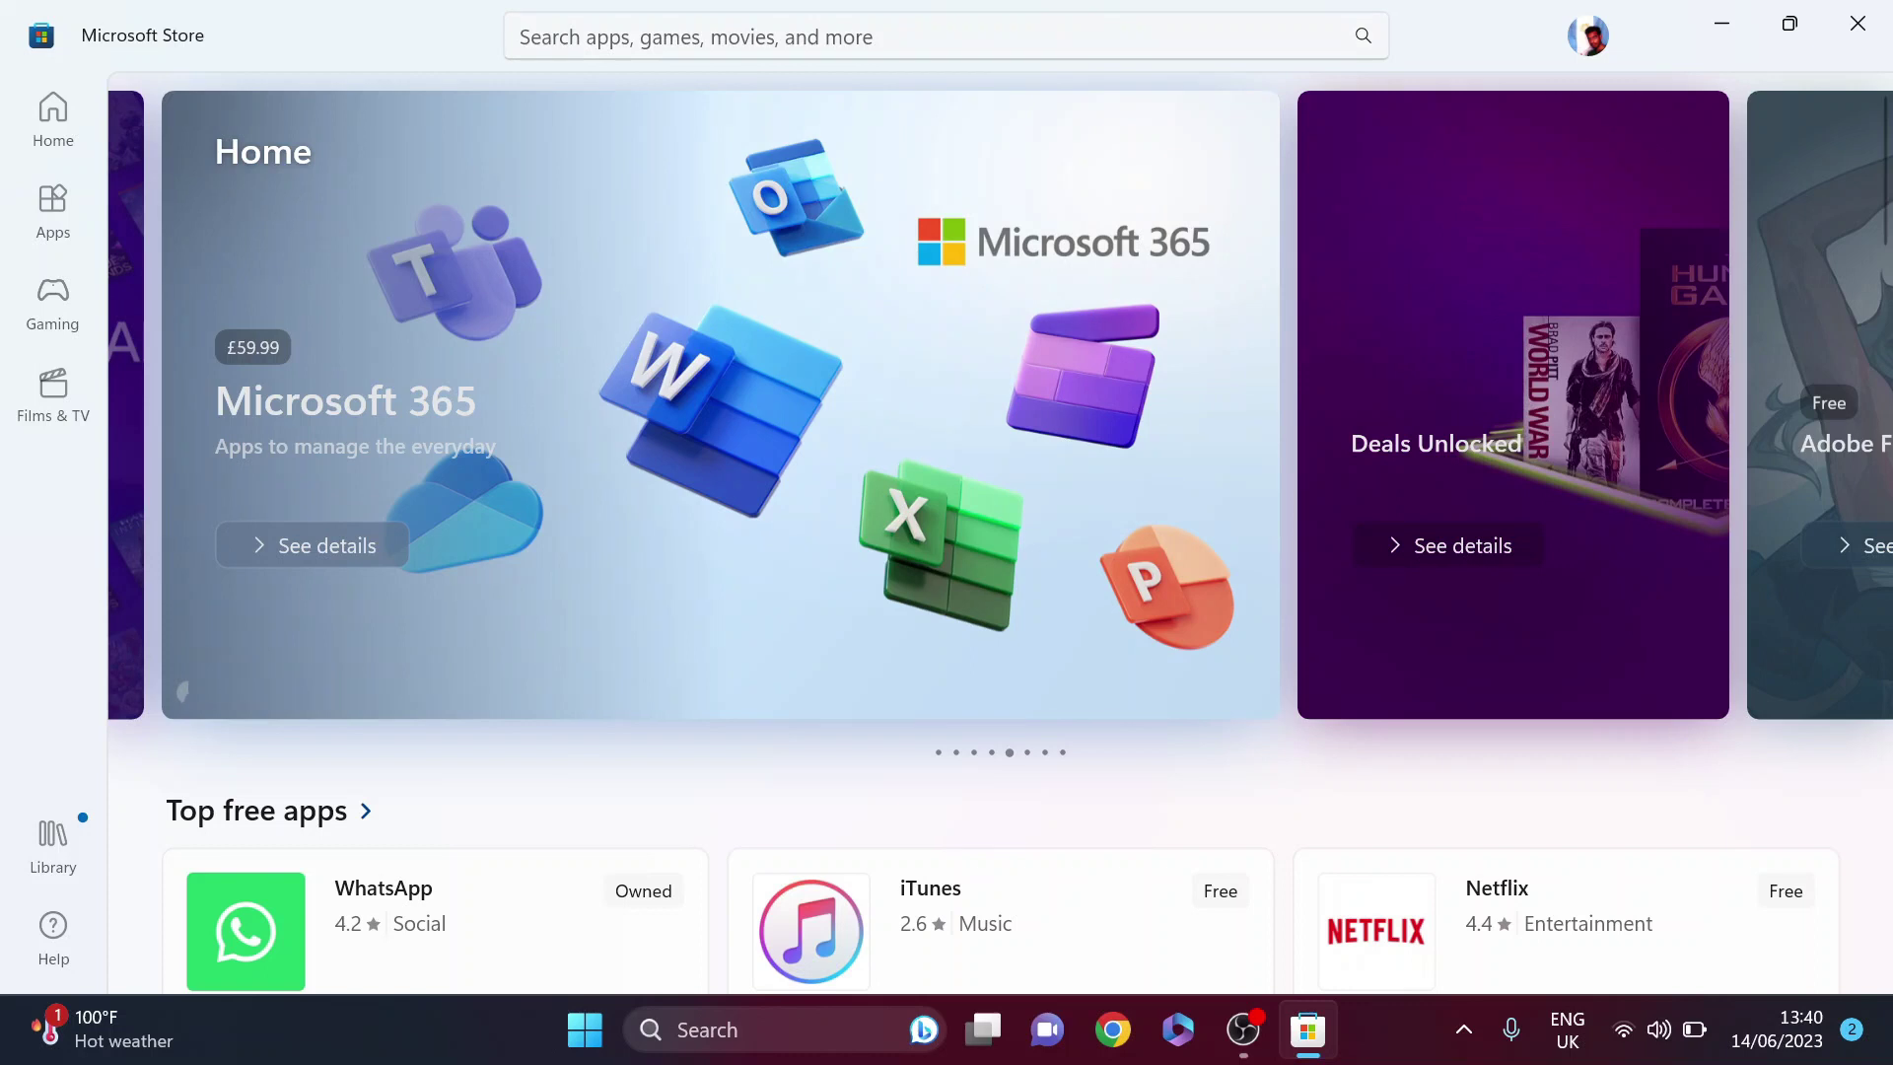
- Search the Store for 'facebook'
left_click(800, 23)
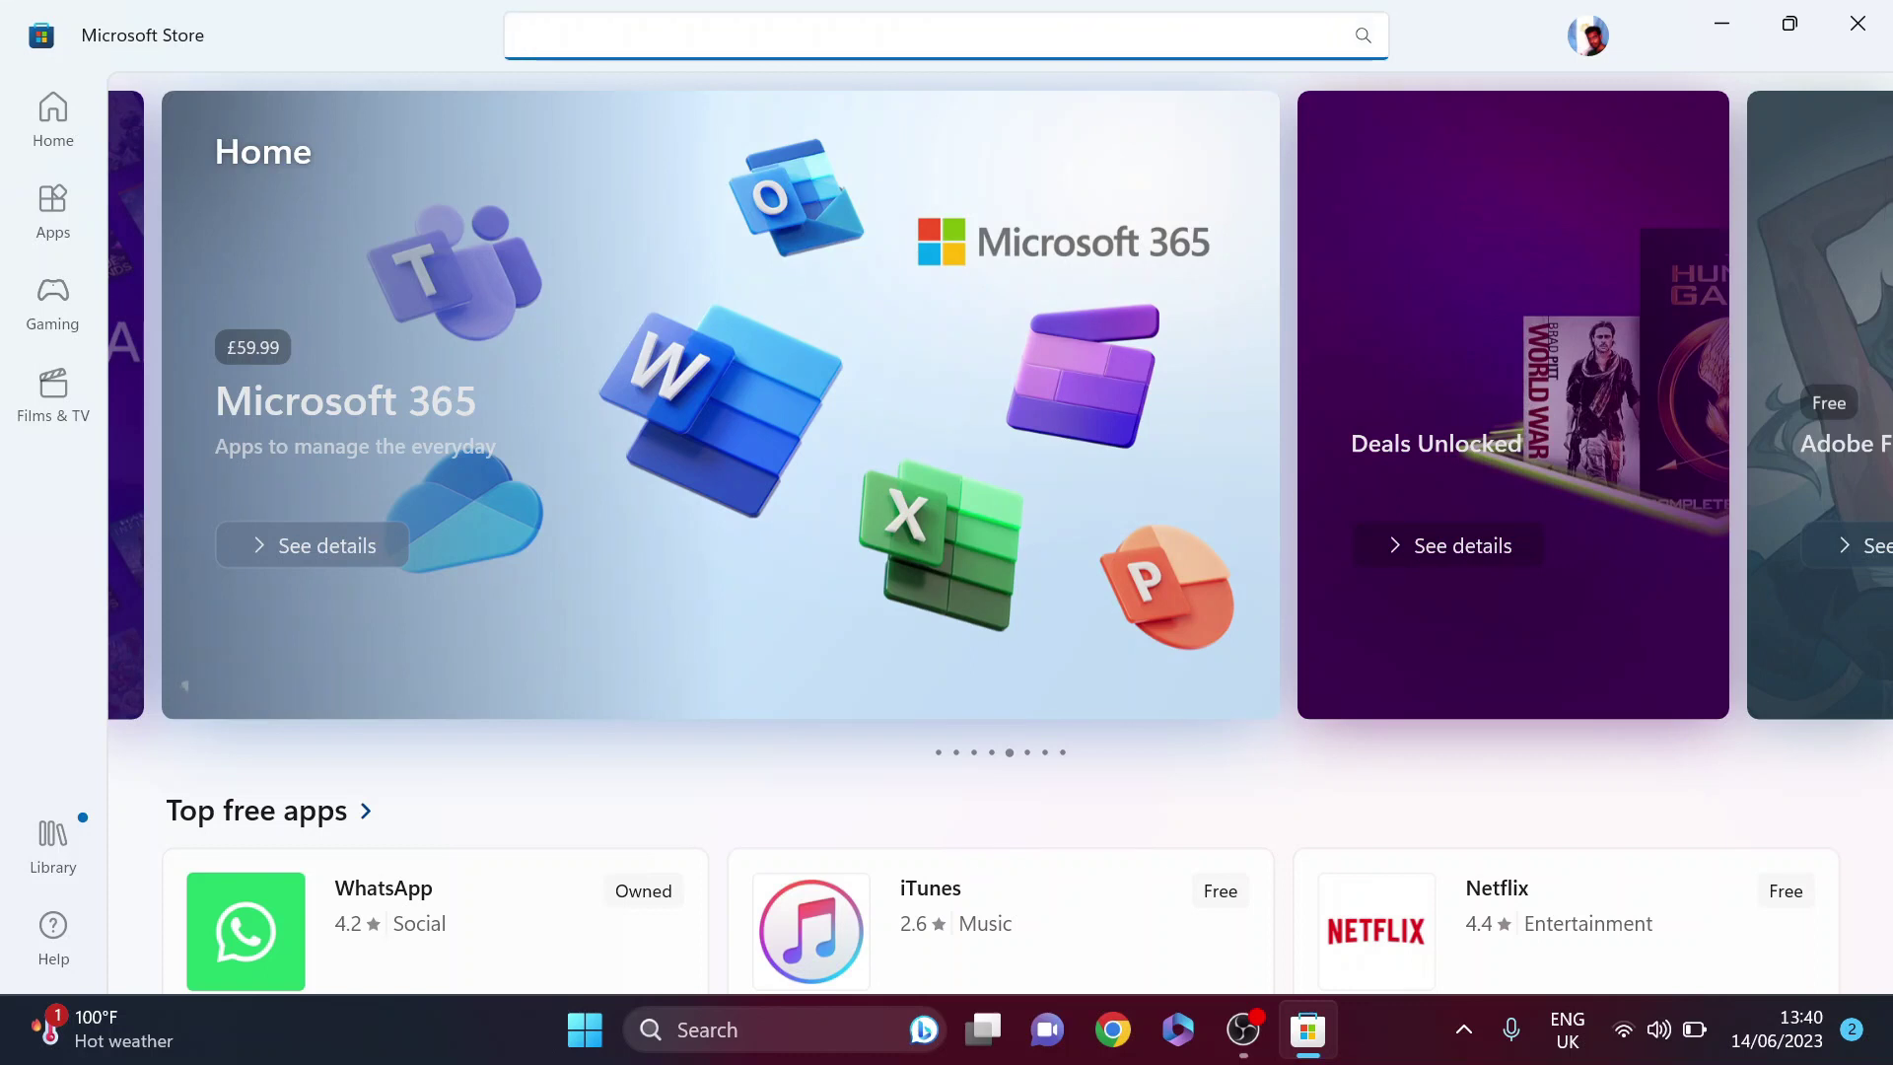
type("facebook")
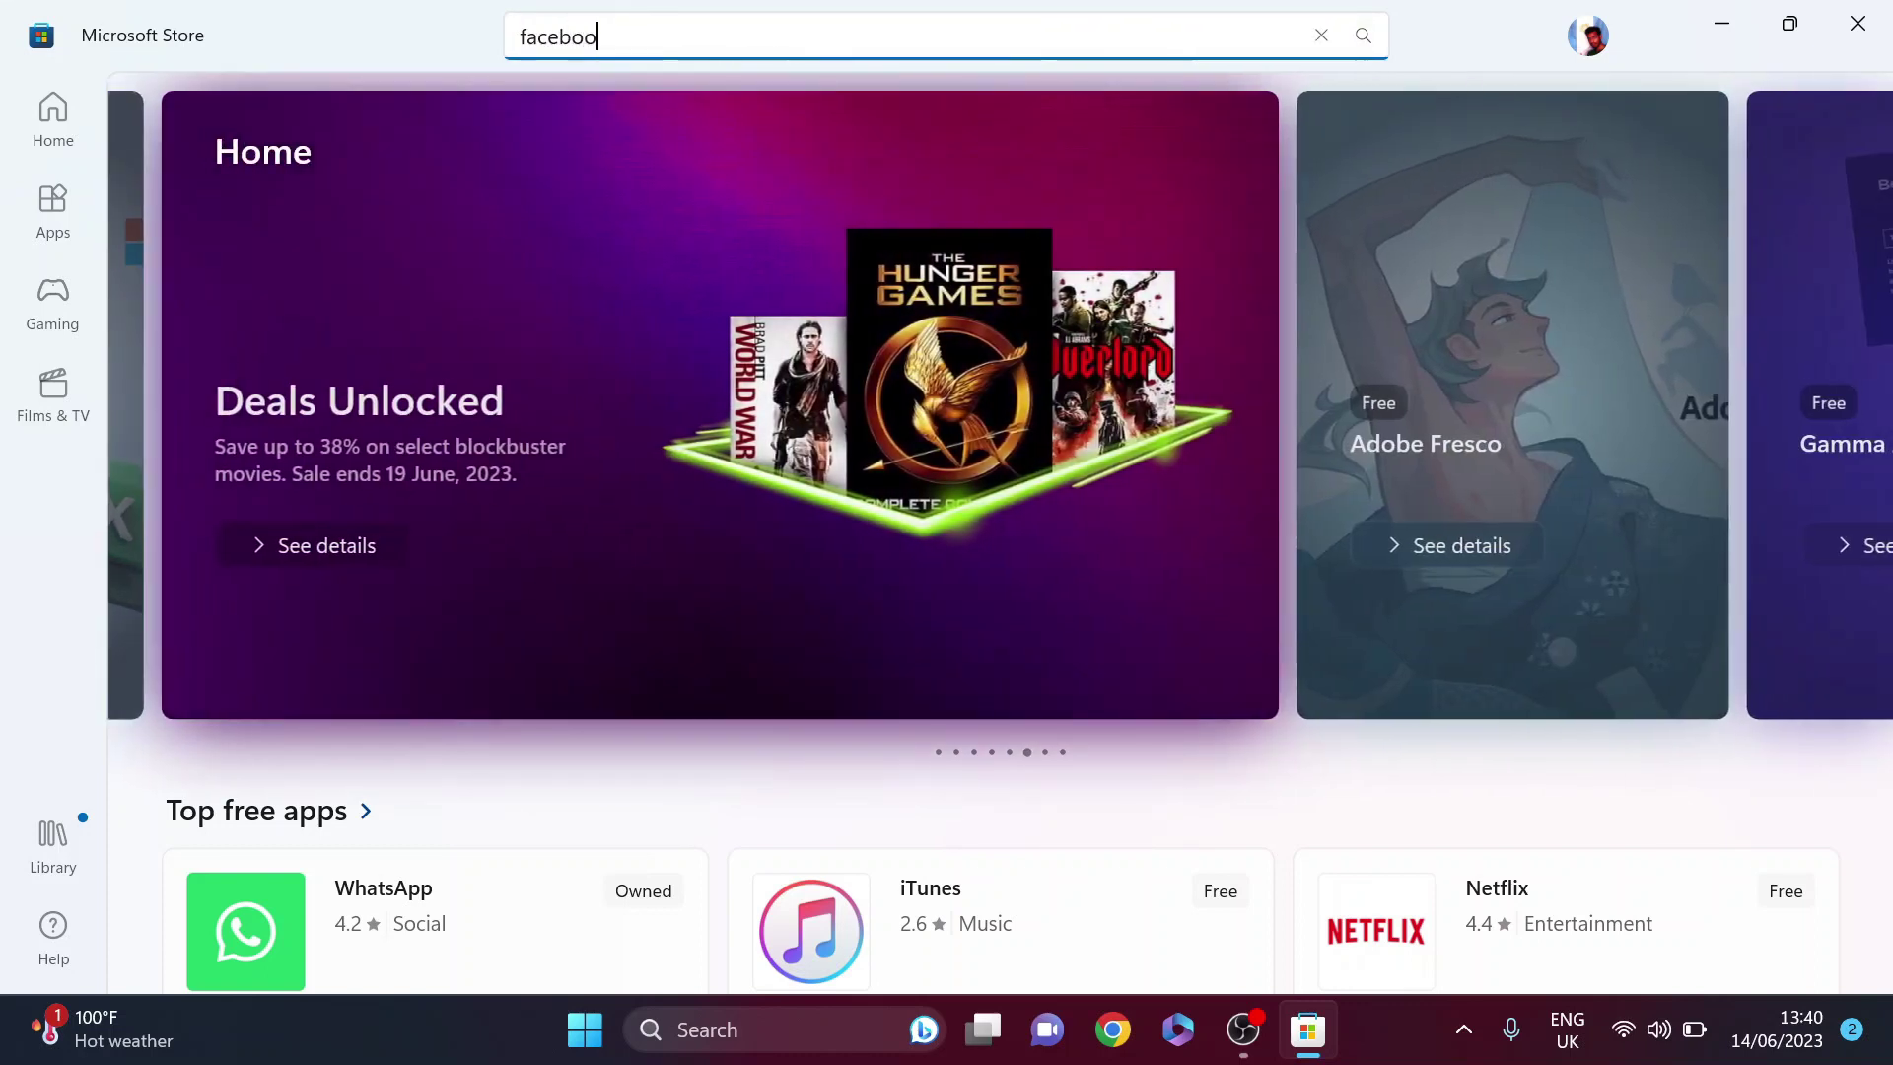
key("Return")
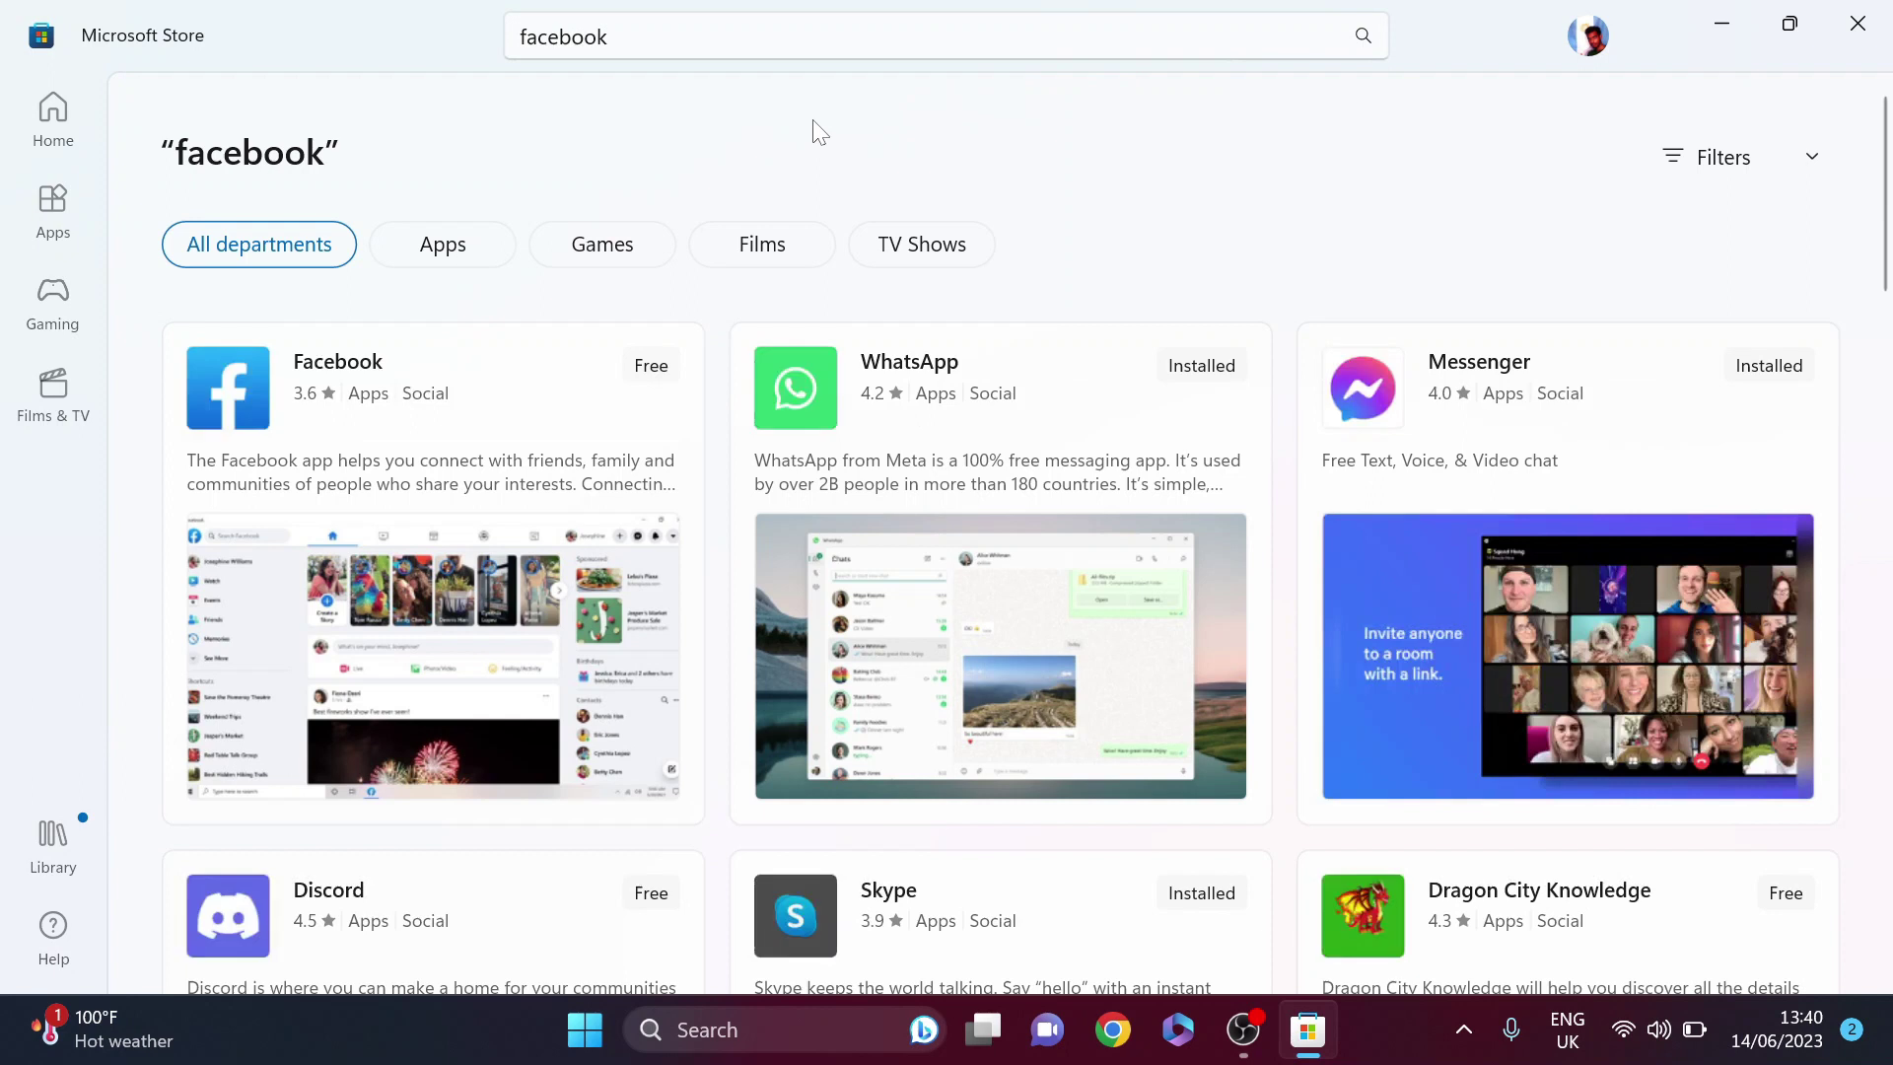
scroll(503, 506, "down", 2)
scroll(503, 508, "up", 1)
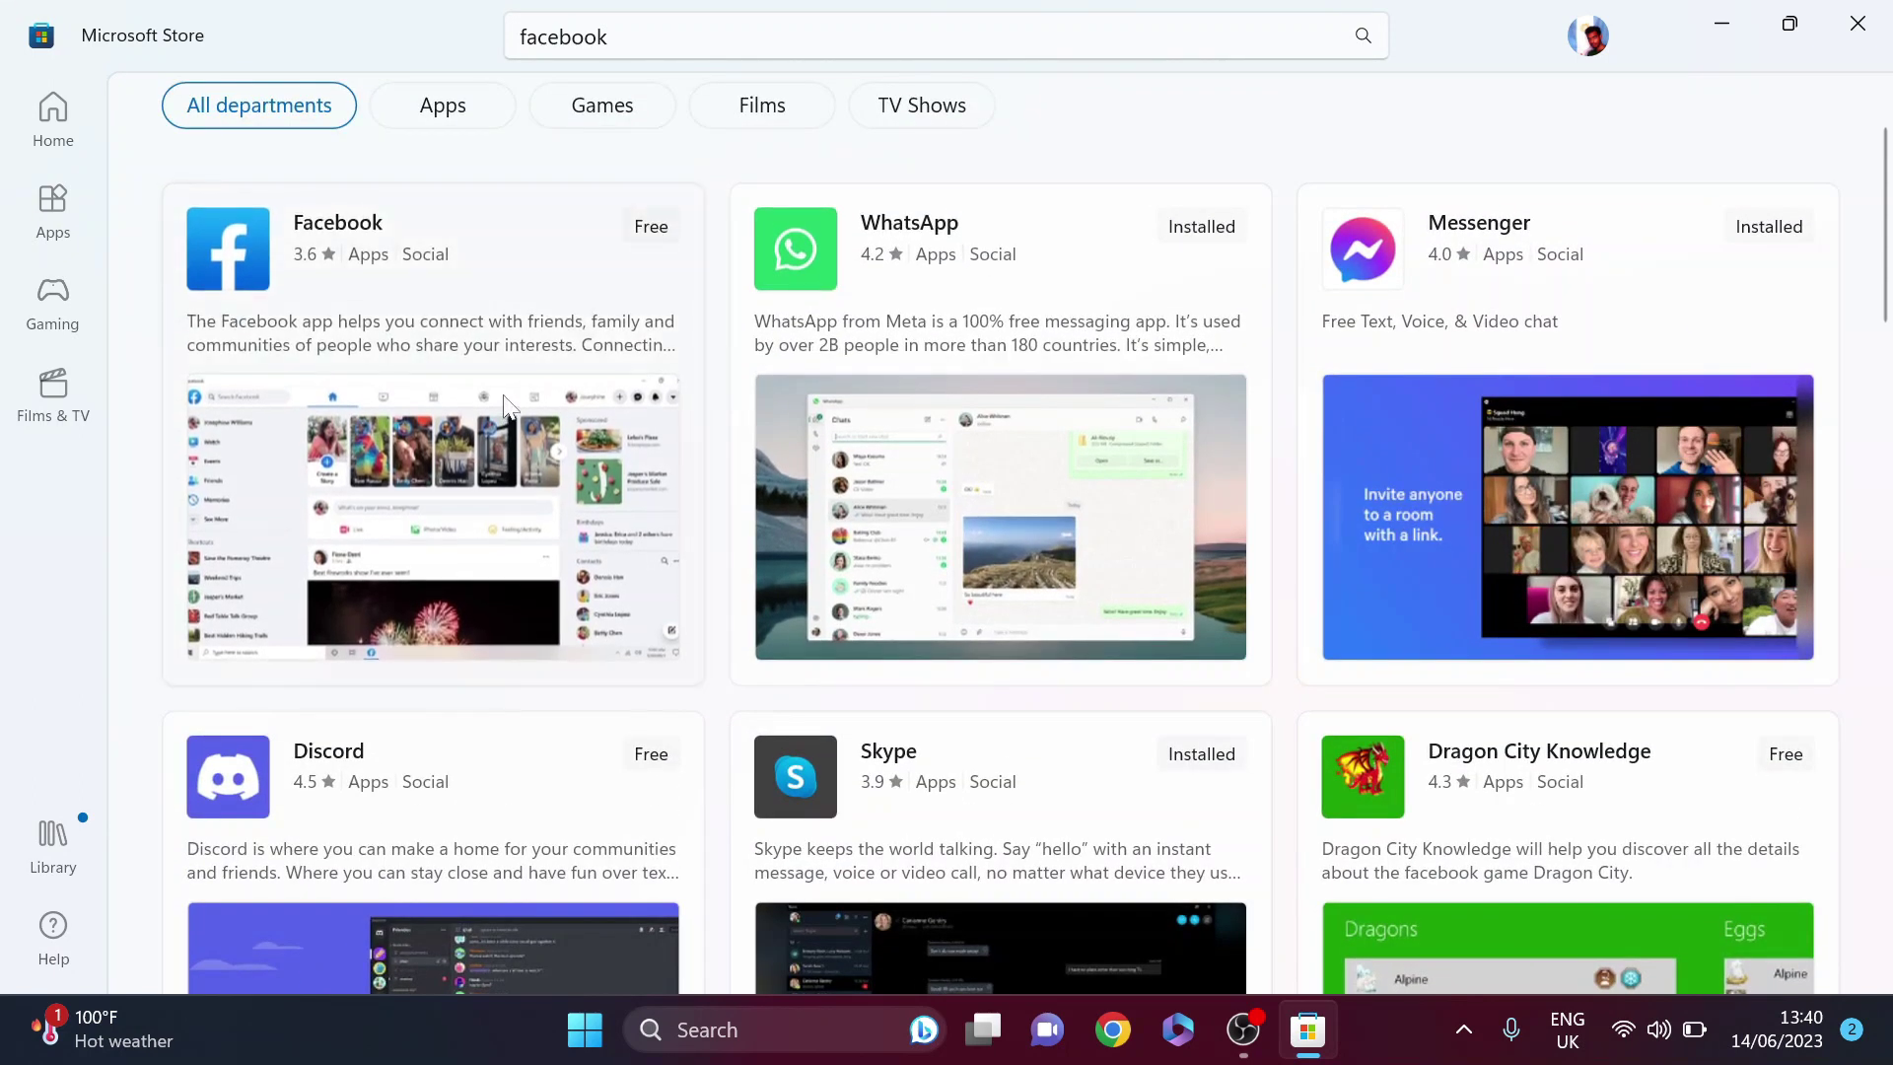
- Open the Facebook by Meta listing and install it with Get
left_click(503, 407)
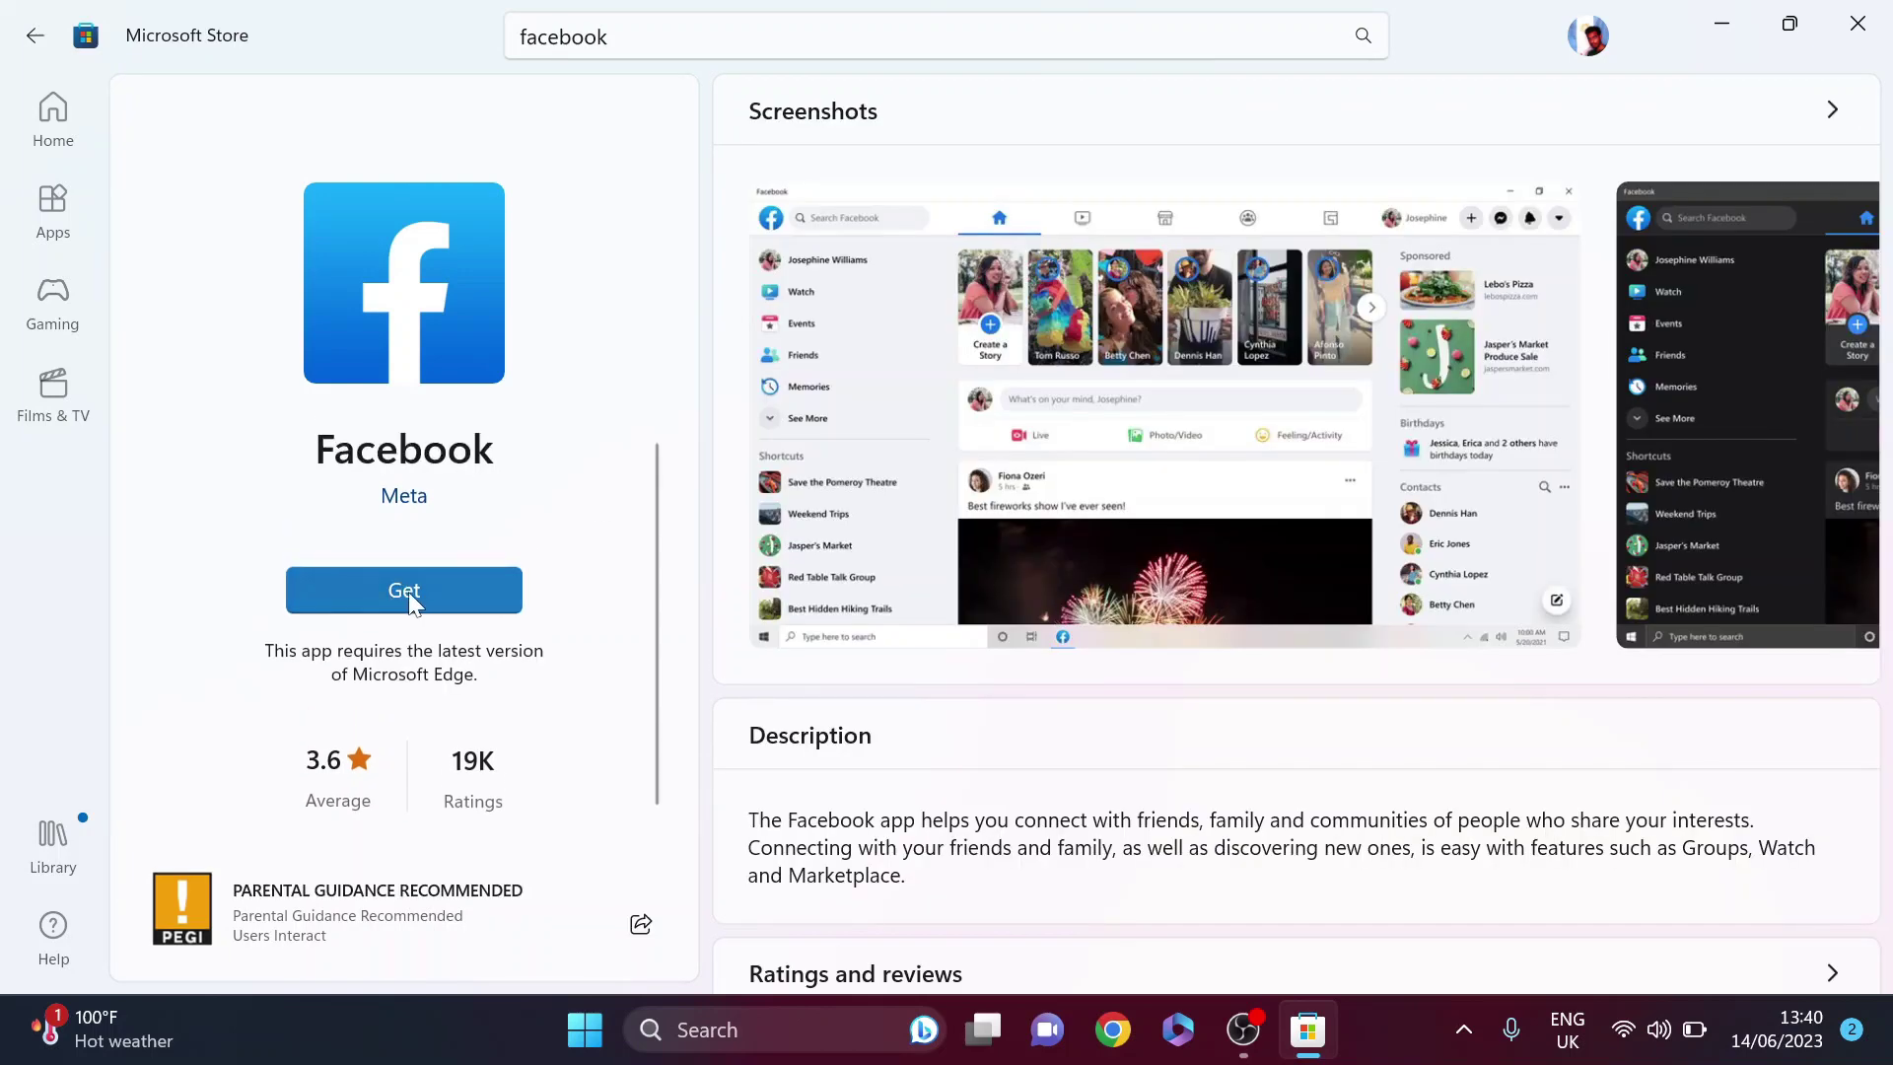
left_click(408, 591)
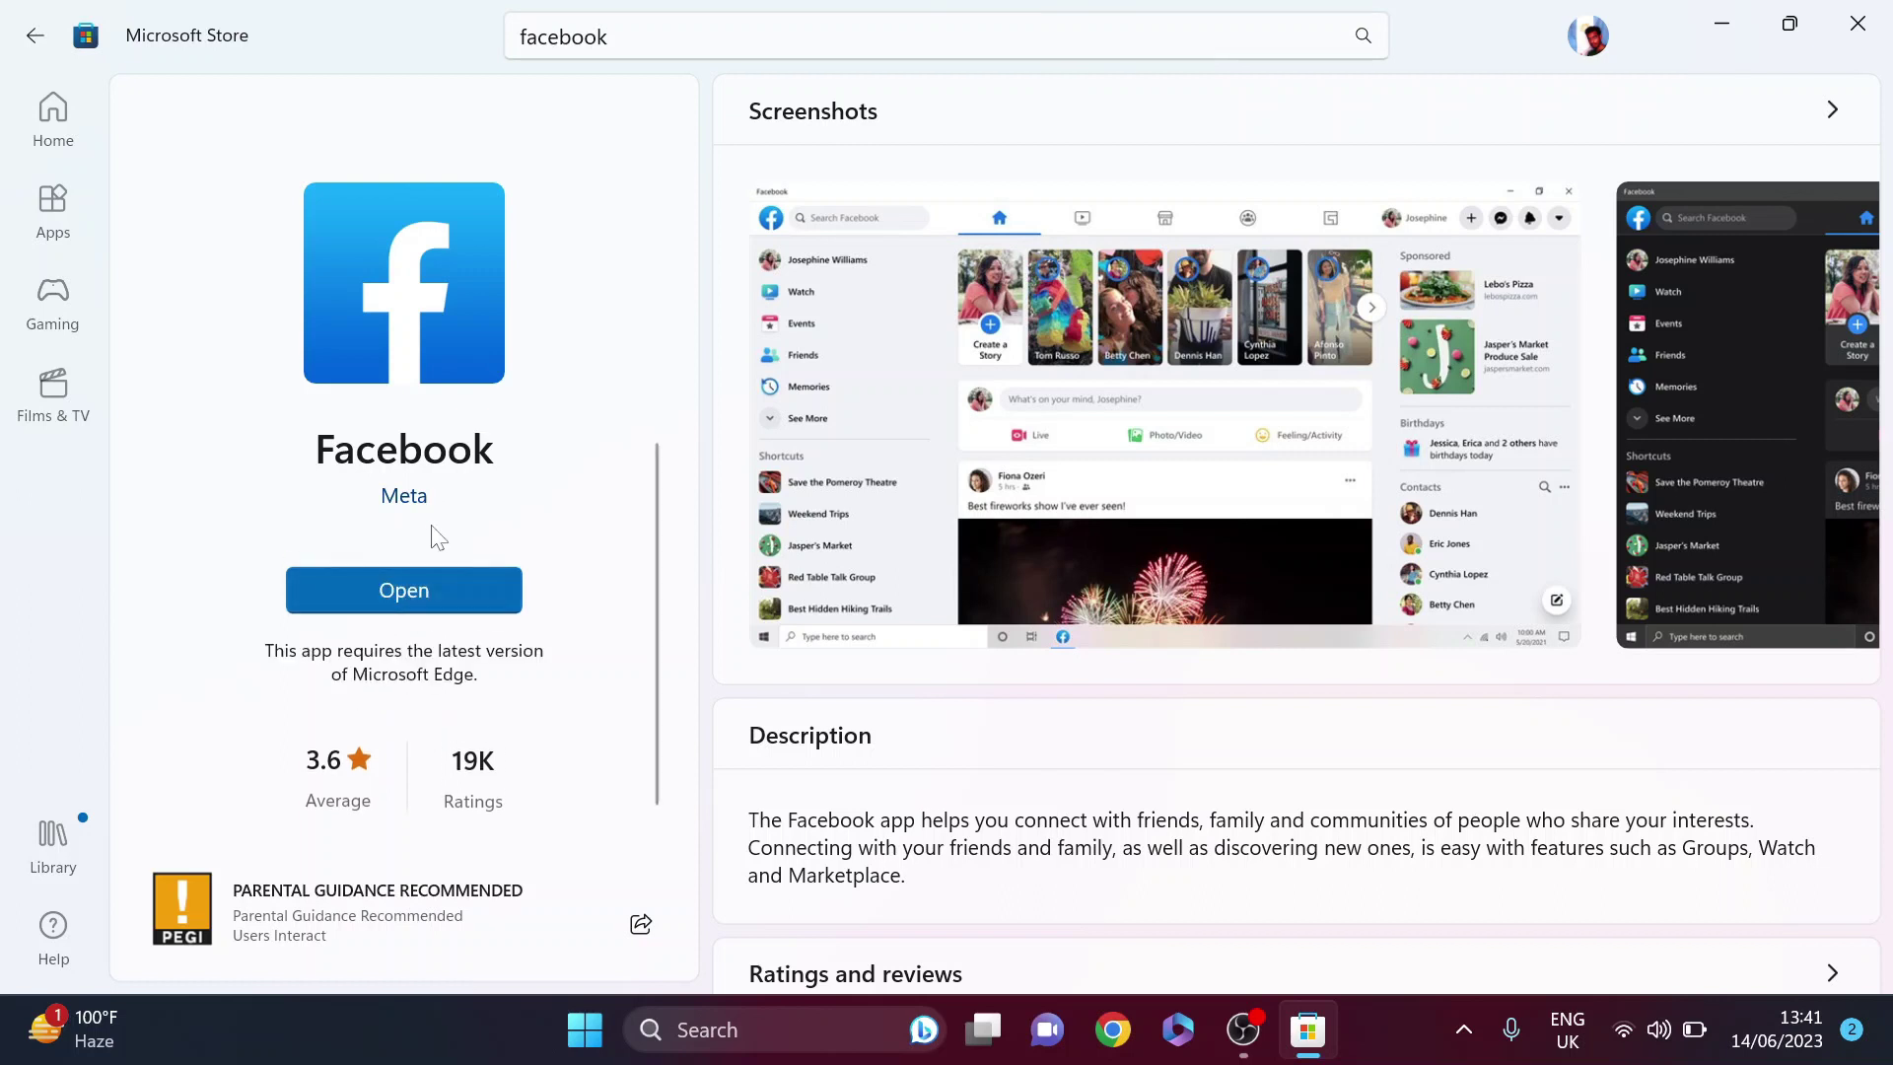
- Open Facebook, close the App installed popup, and bring its window up from the taskbar
left_click(437, 594)
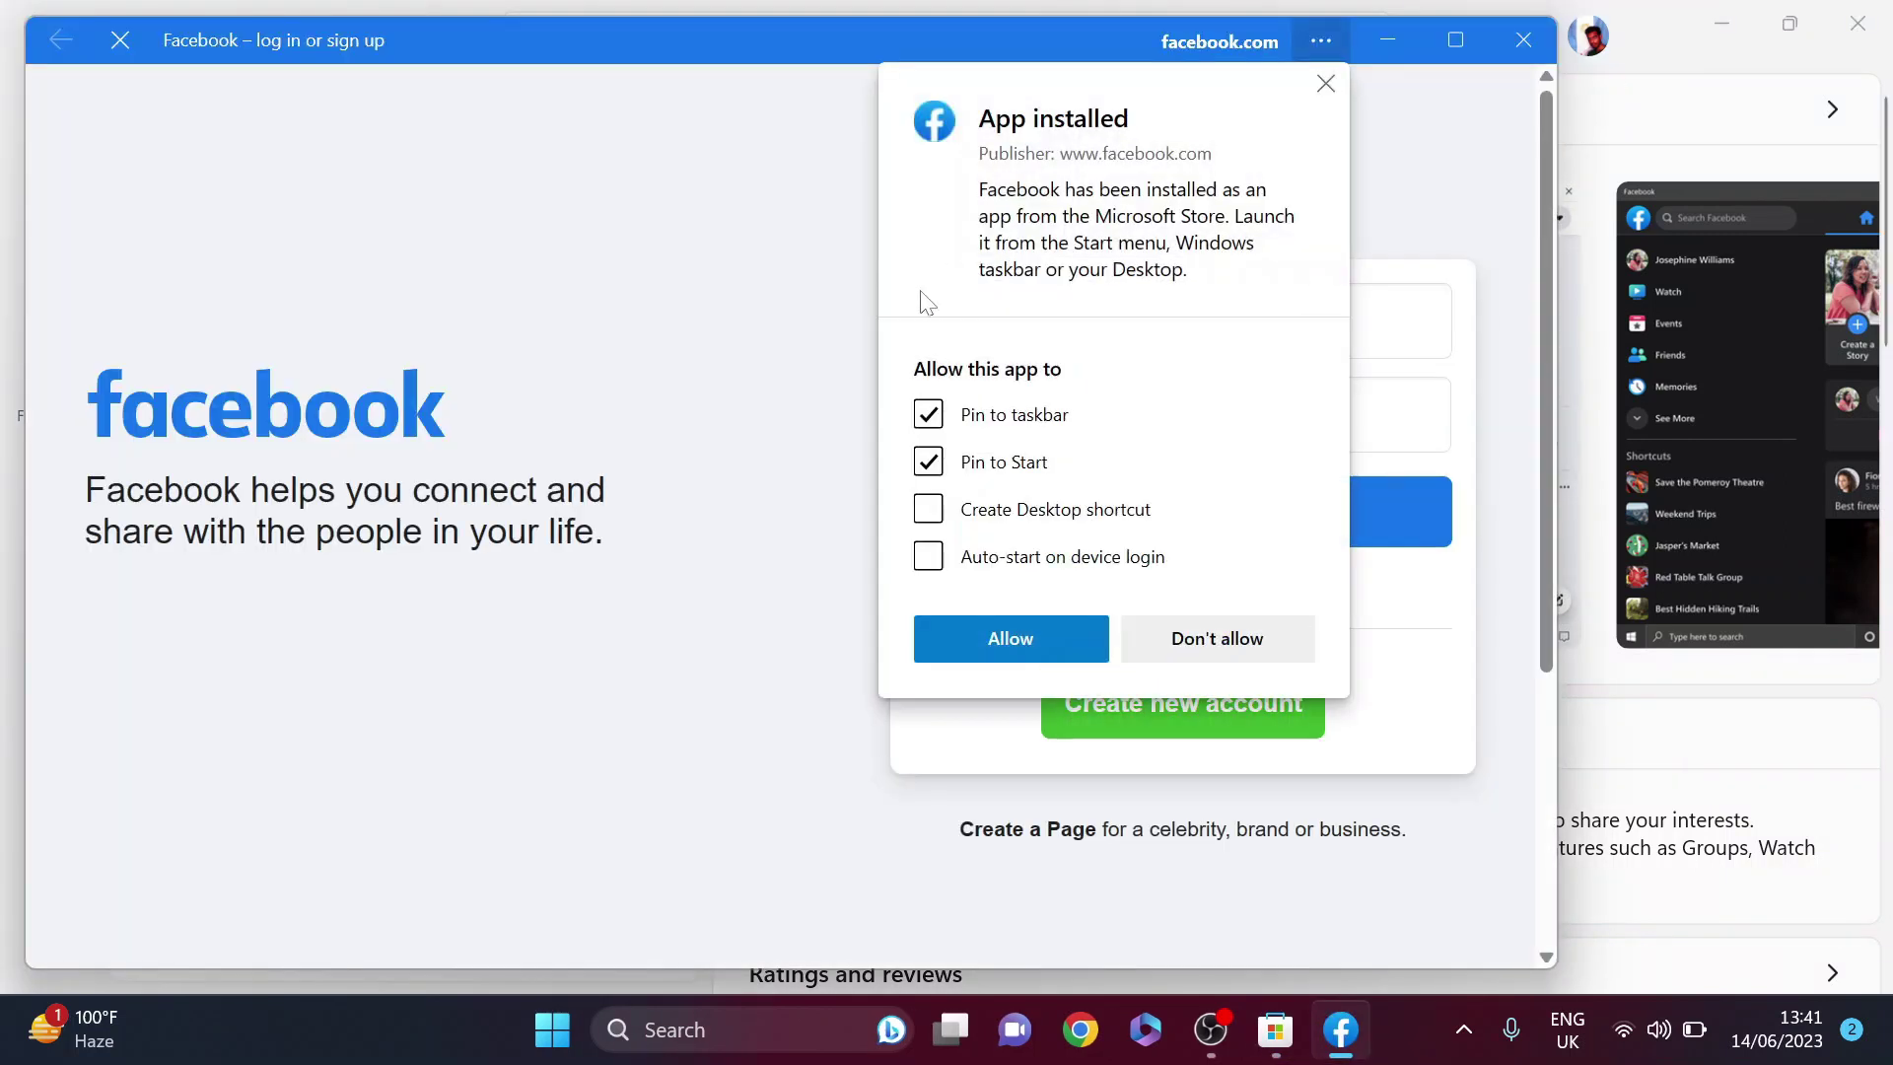
left_click(1326, 85)
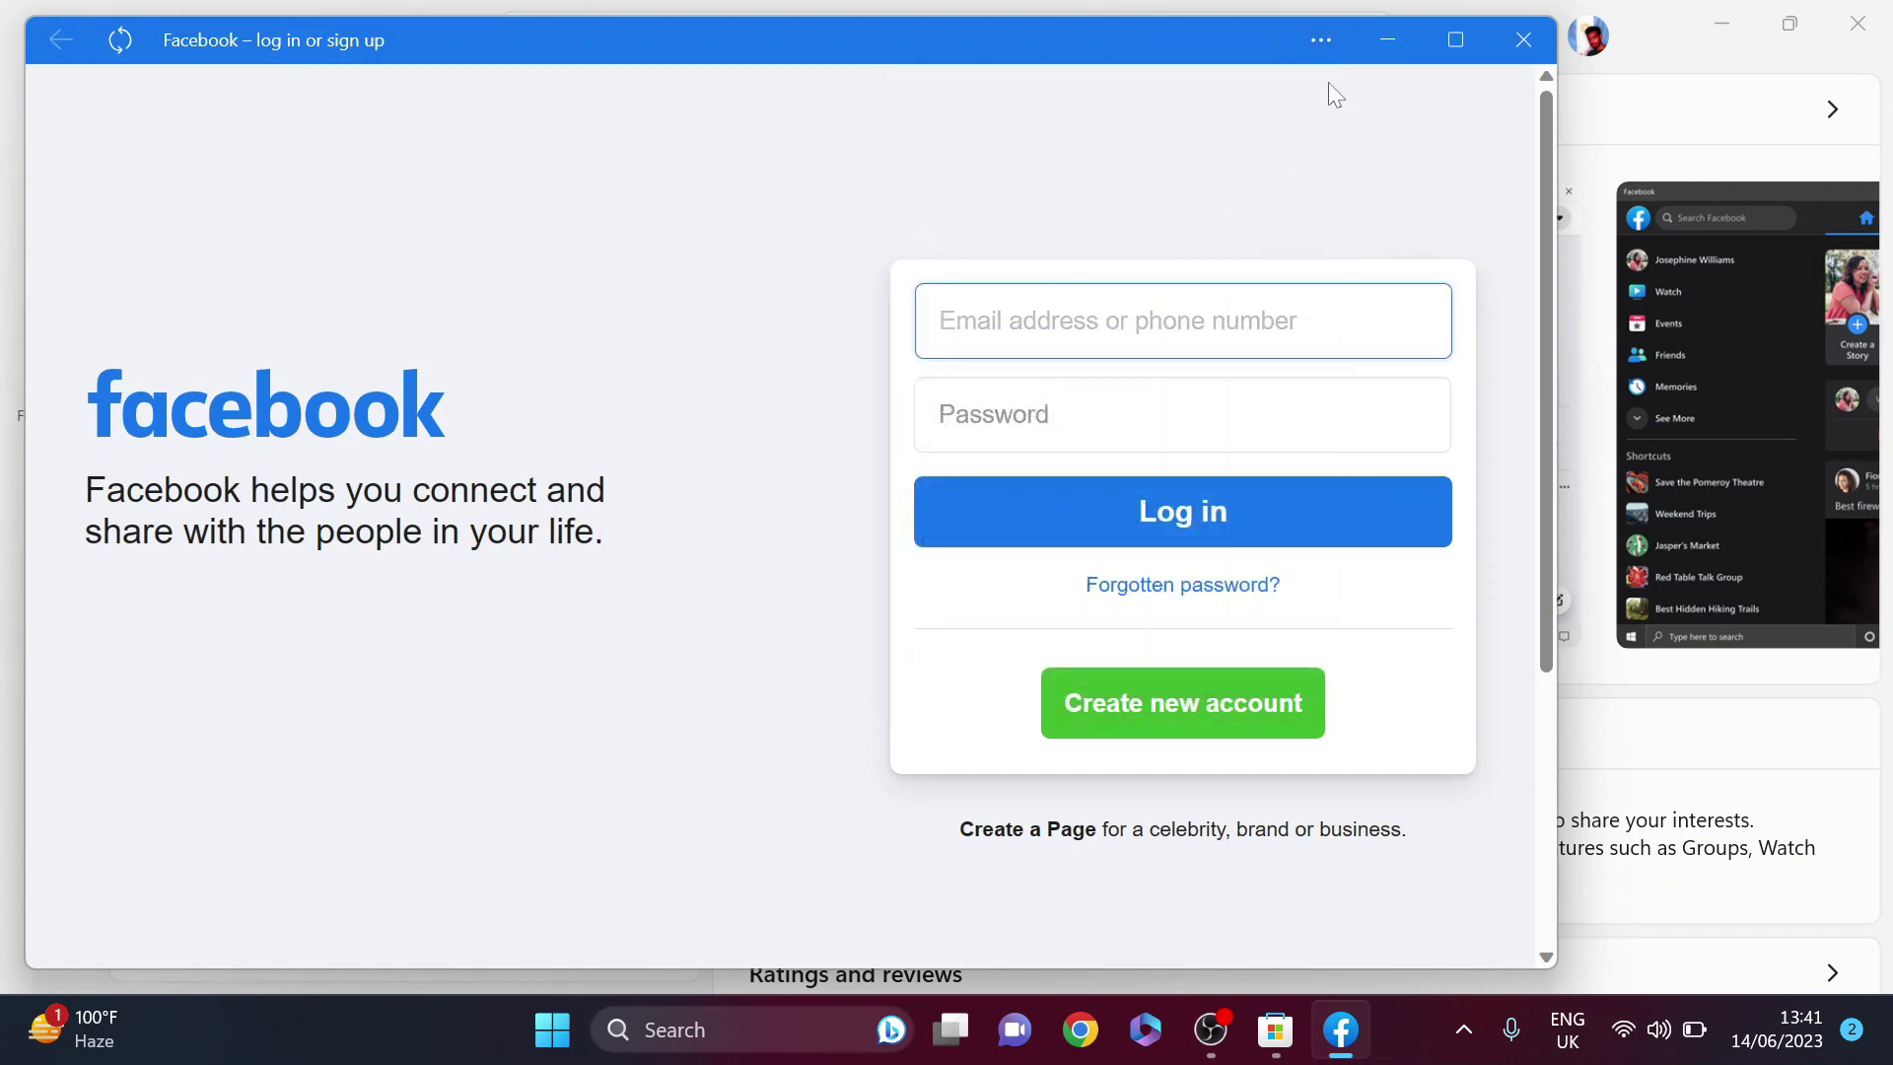
left_click(1382, 40)
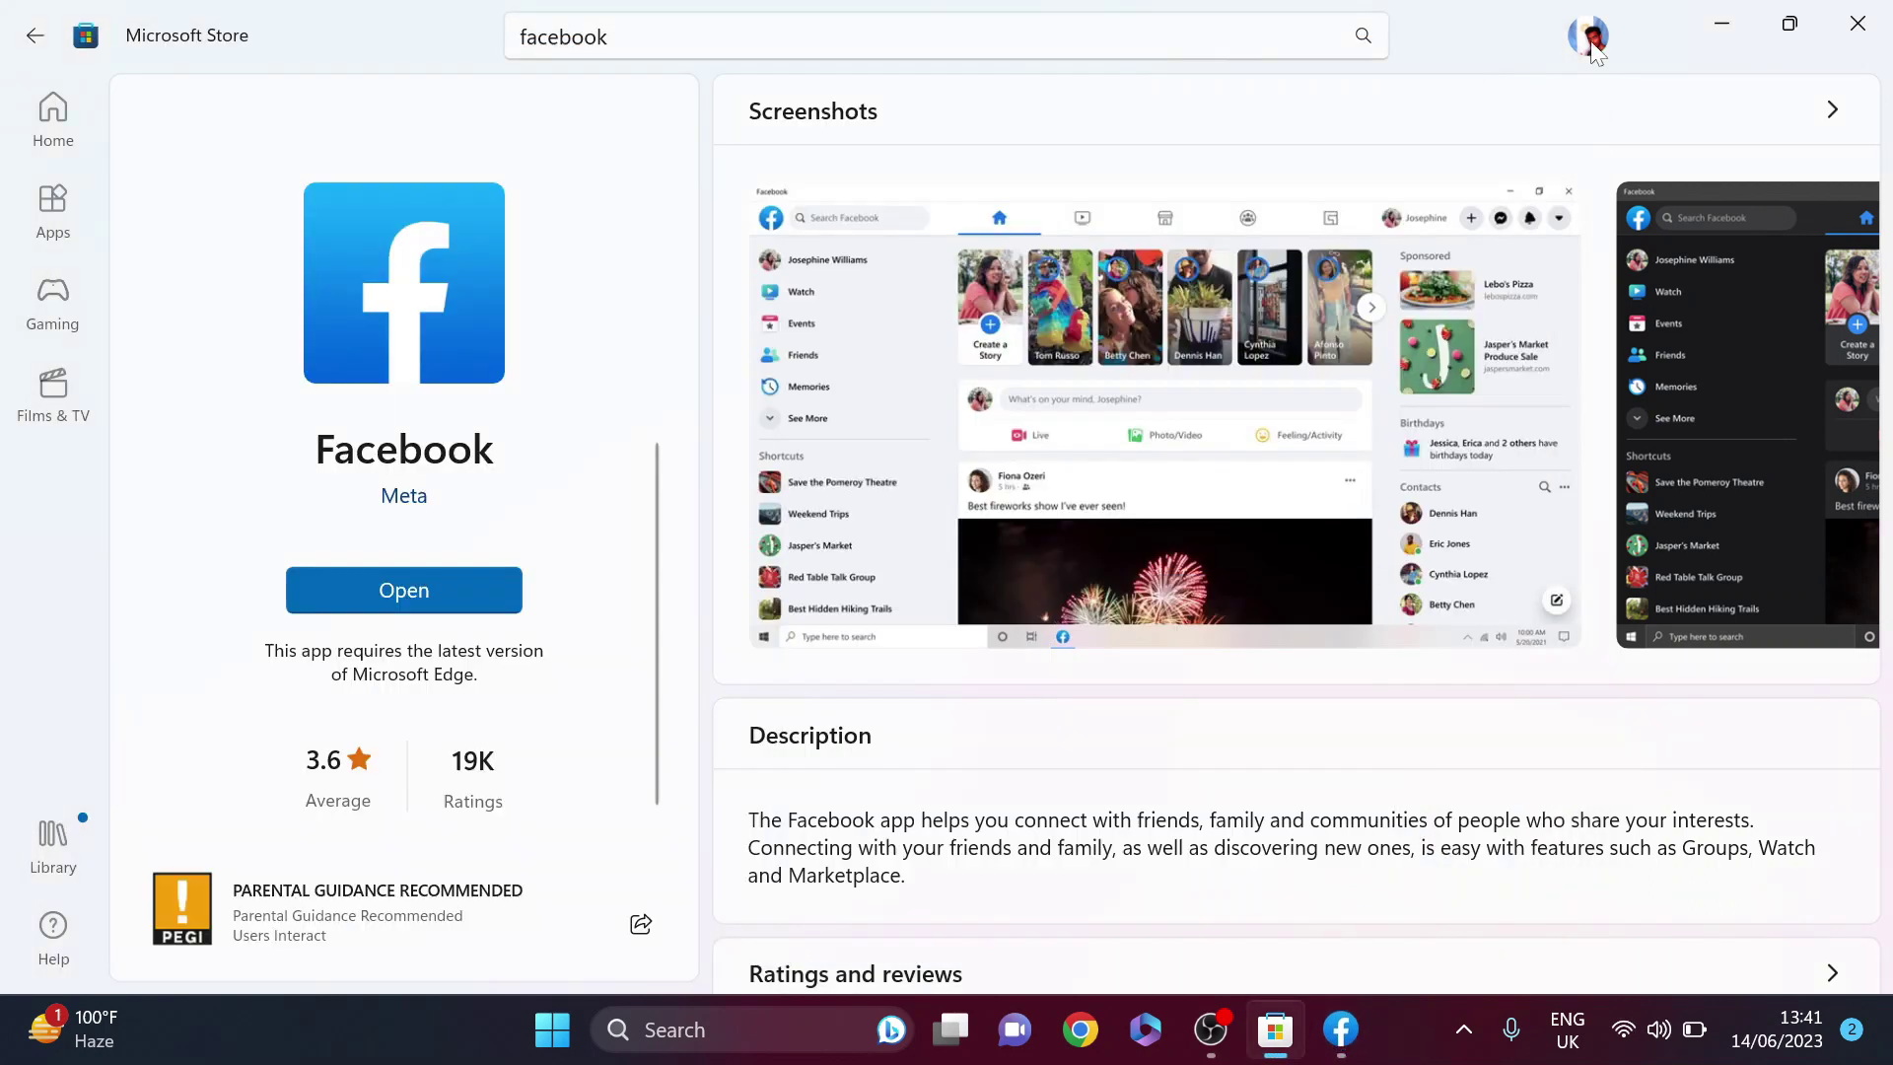
left_click(1716, 24)
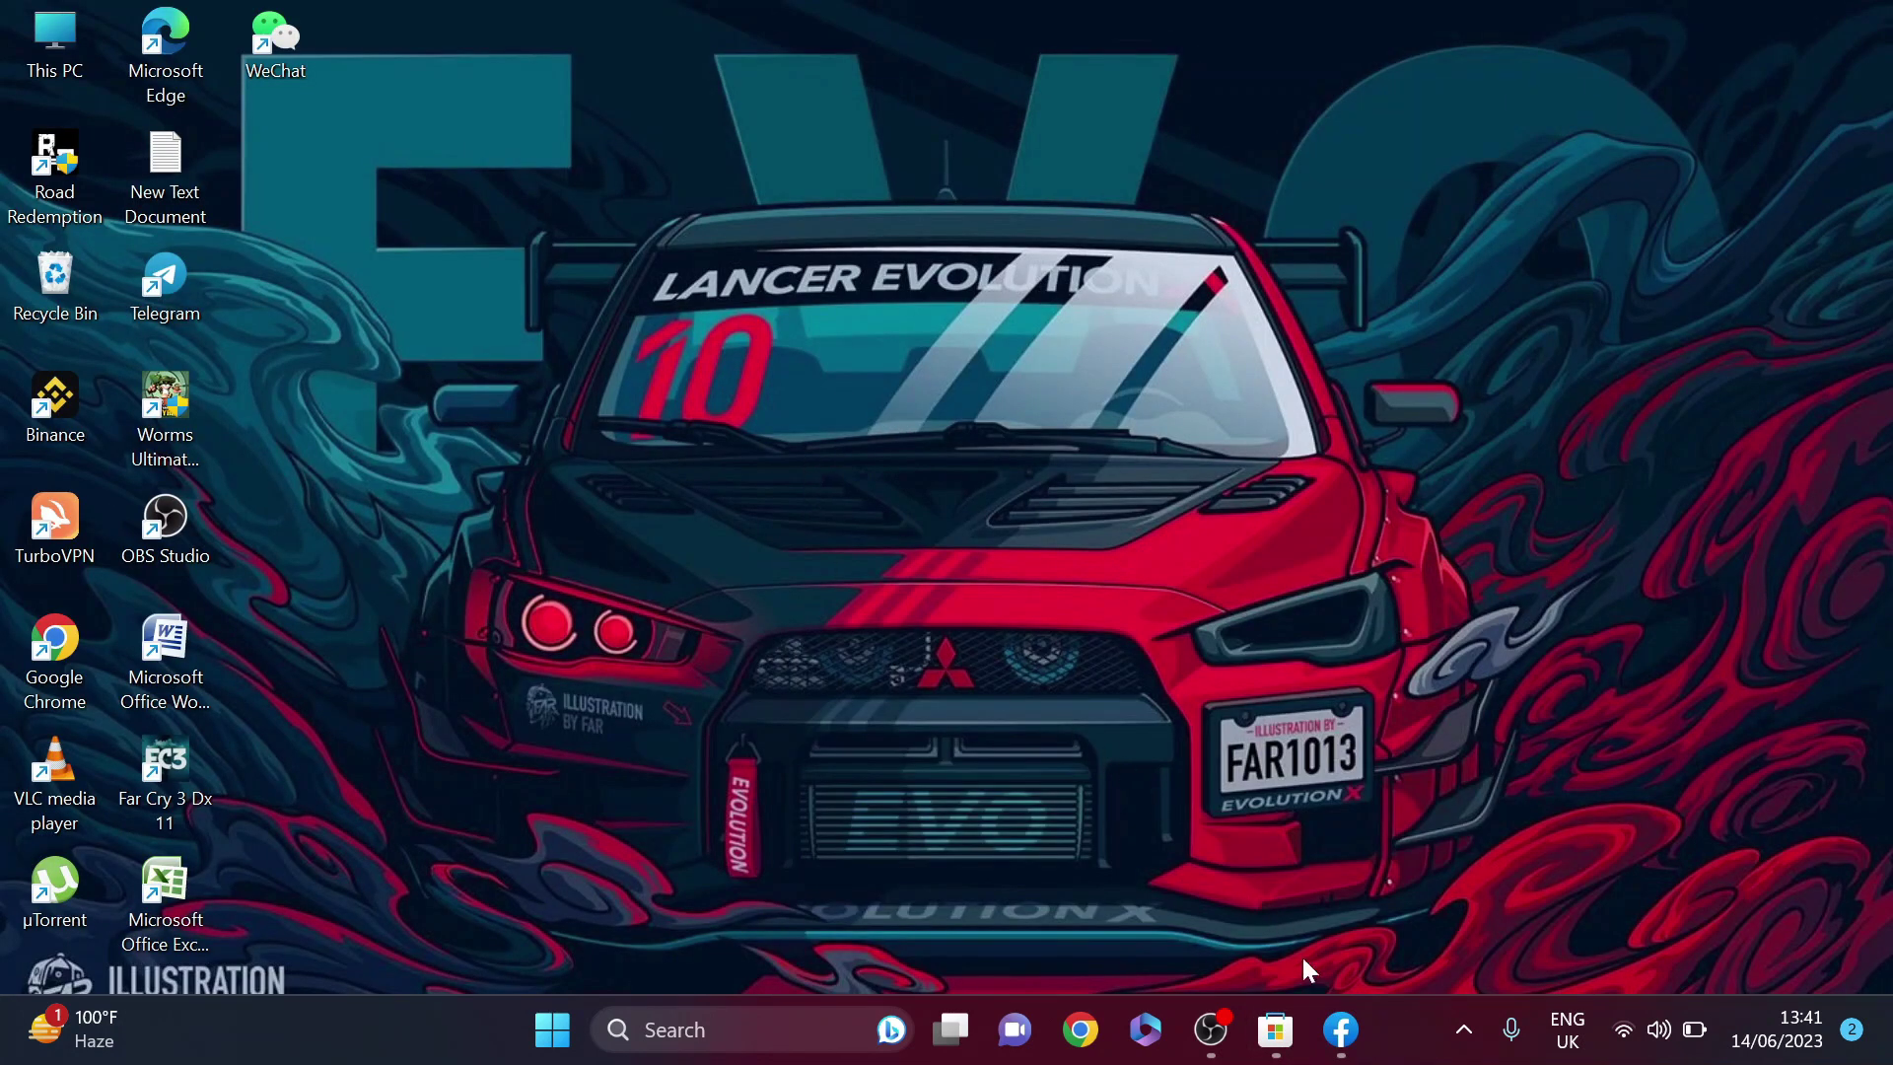
left_click(1340, 1030)
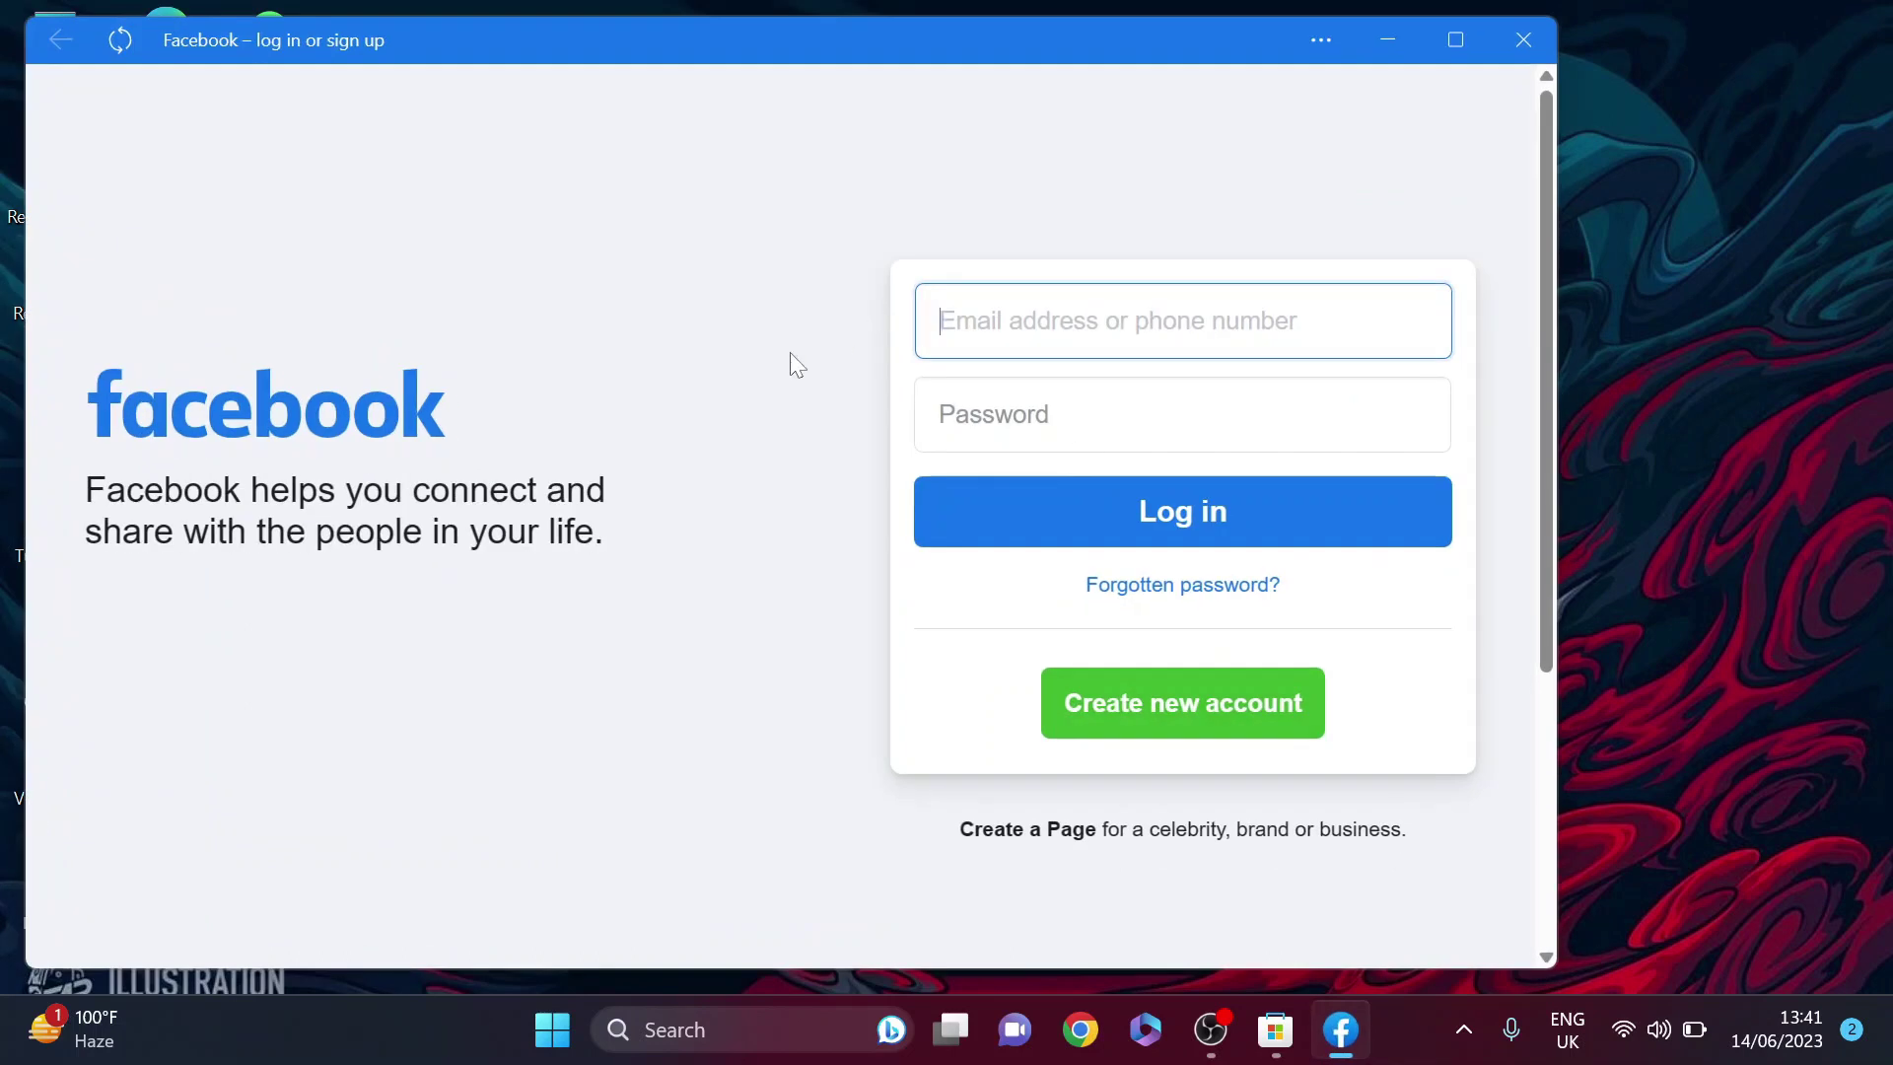